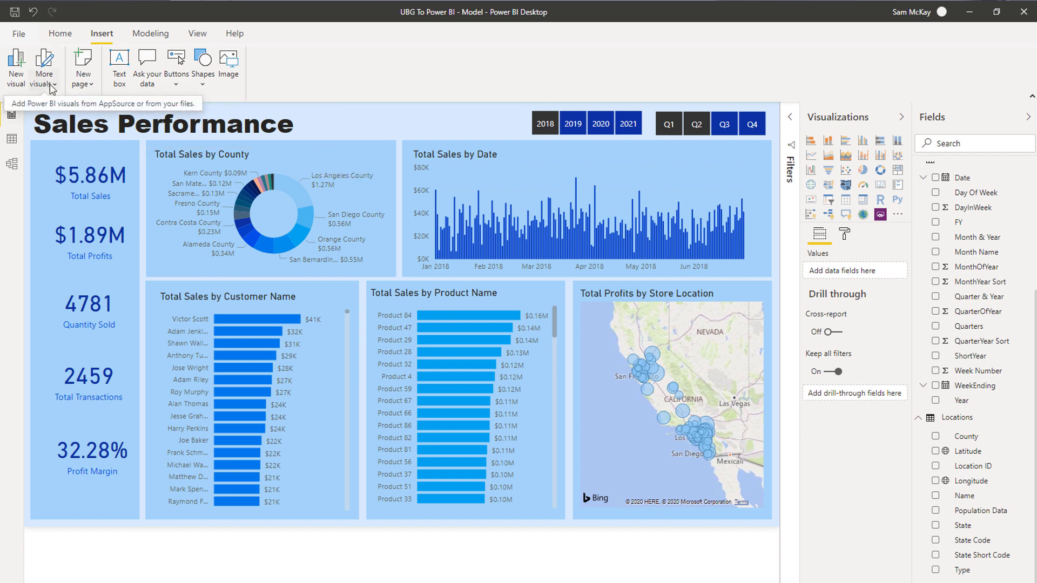
Step: Open the Power BI Visuals marketplace from AppSource via More visuals
click(52, 87)
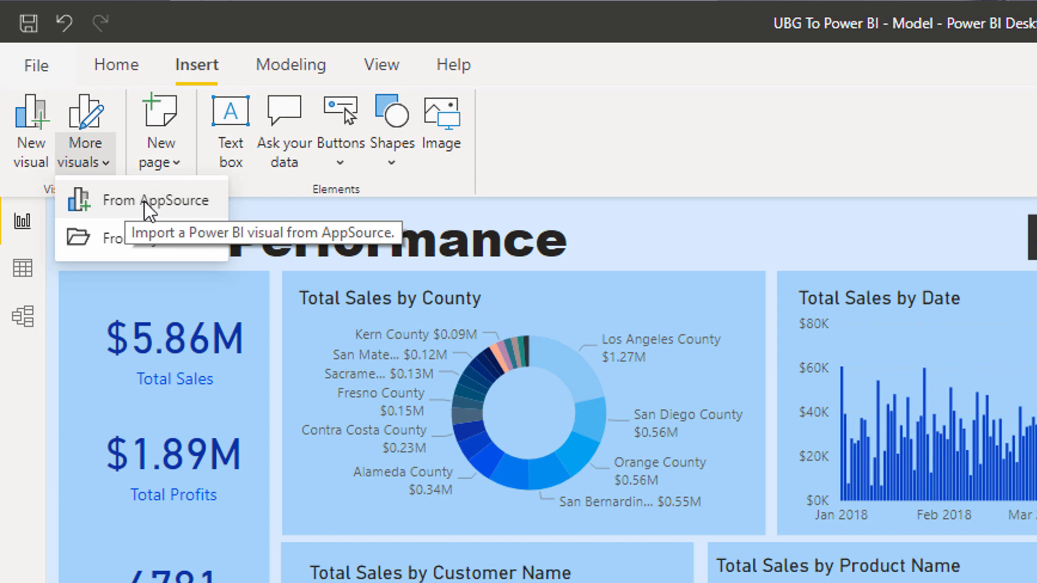
key(Escape)
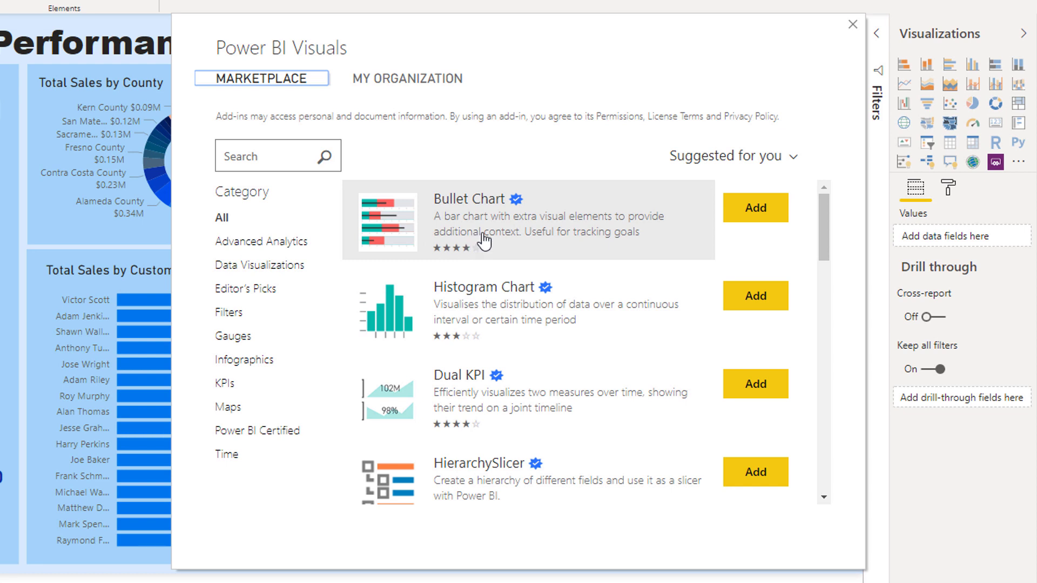
Step: Browse the marketplace's Data Visualizations category, then switch to Editor's Picks
scroll(484, 241, down, 1)
scroll(484, 242, down, 3)
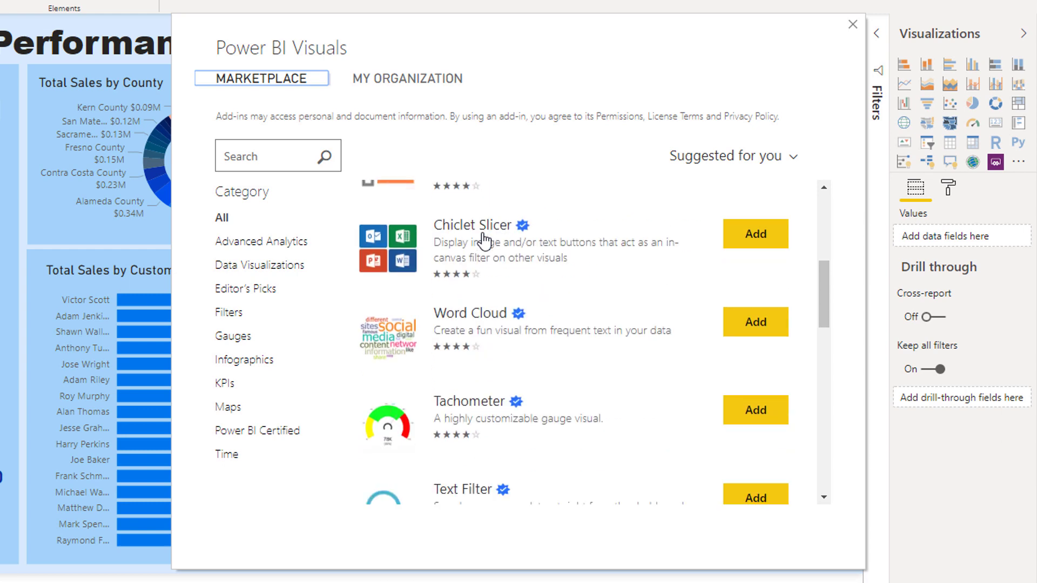
scroll(484, 241, down, 6)
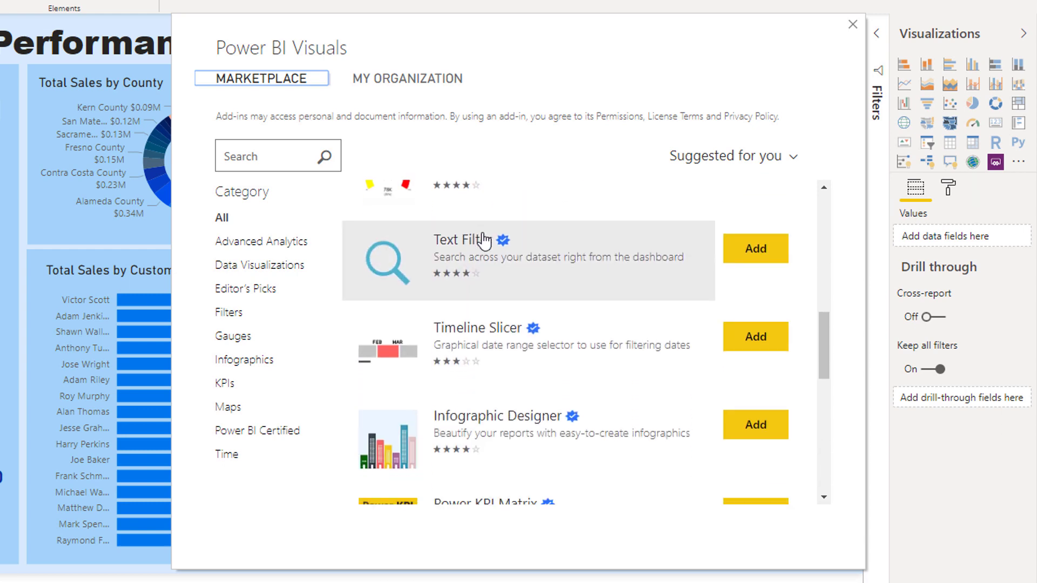
click(257, 268)
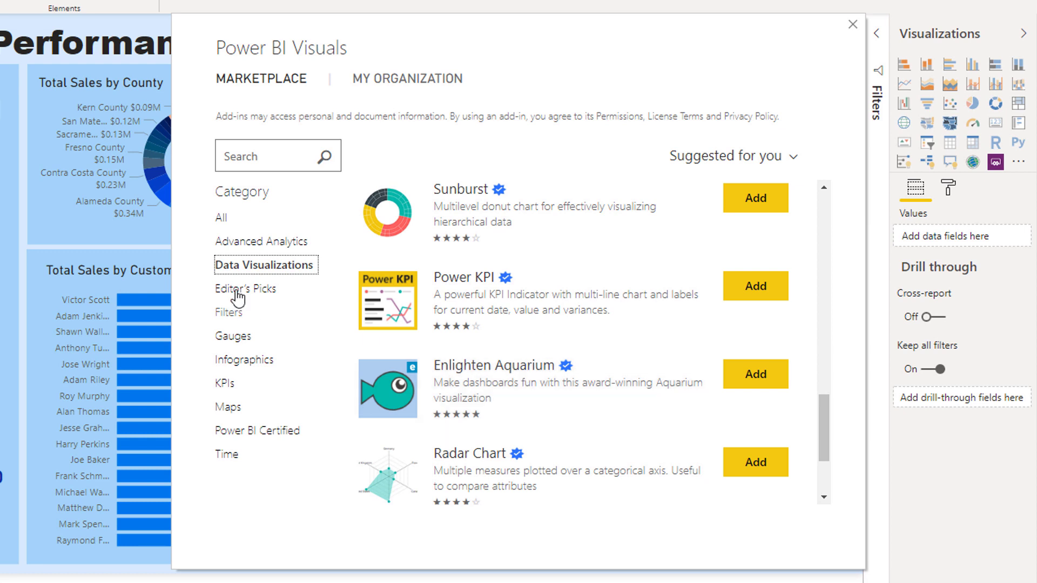
click(268, 292)
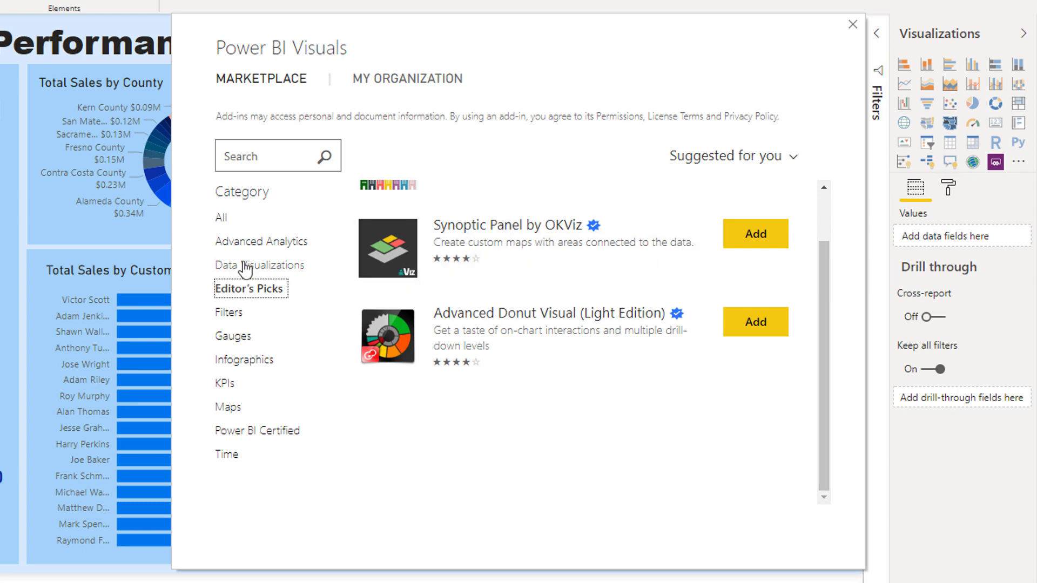
Step: Add Synoptic Panel by OKViz and confirm the successful import
click(772, 236)
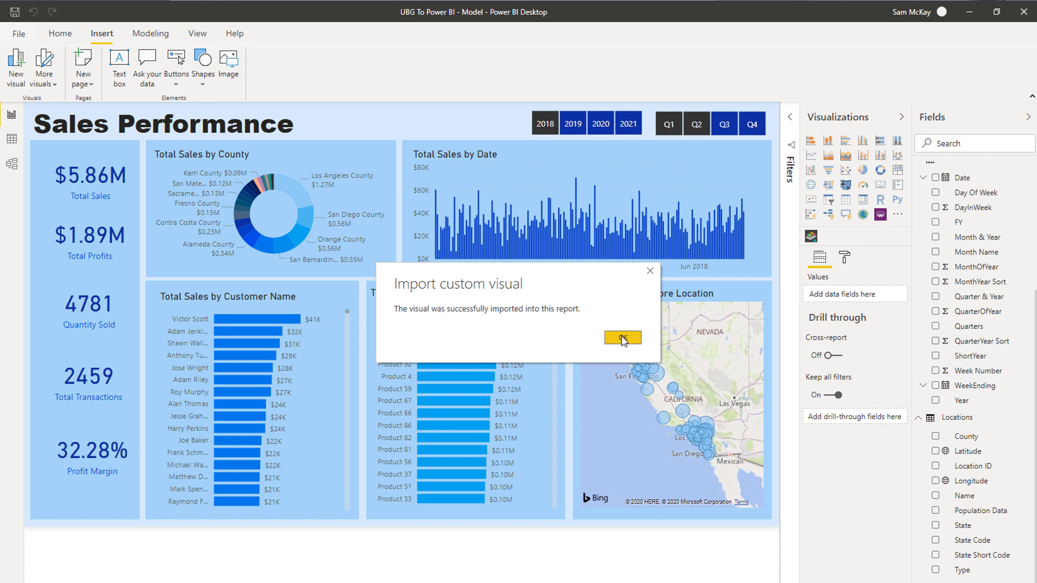
click(623, 339)
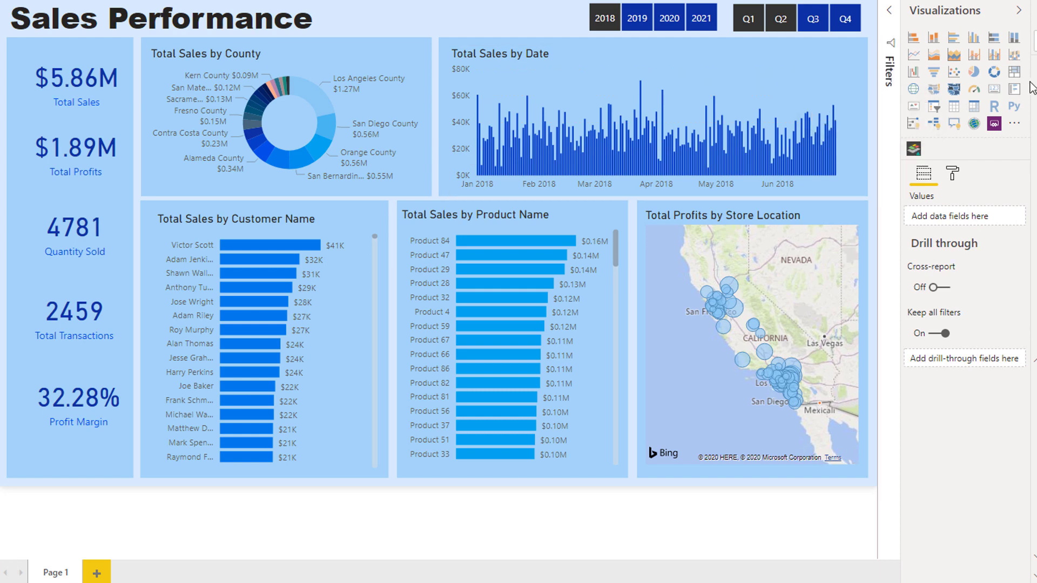
click(1015, 124)
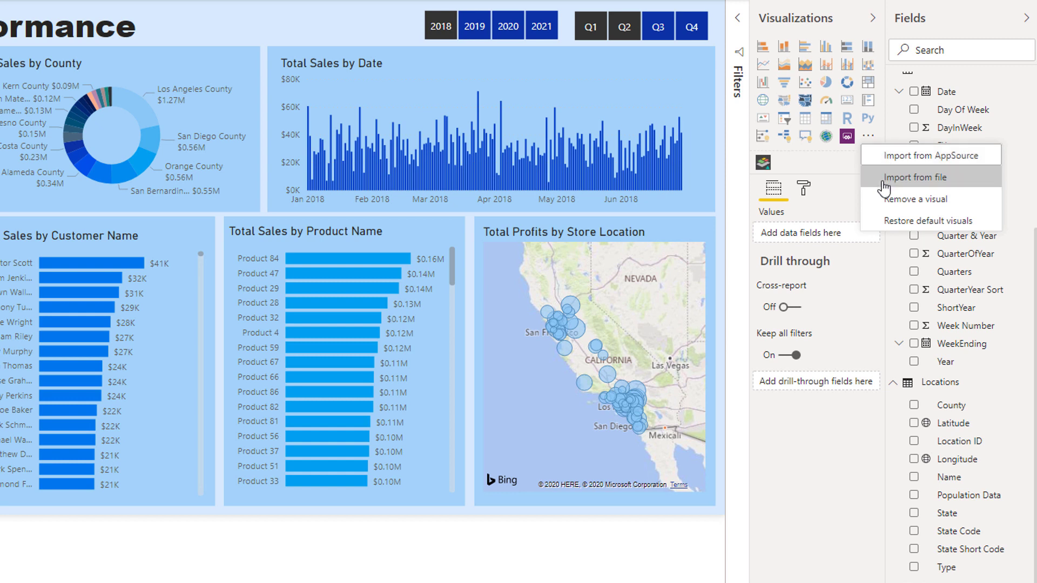
click(765, 169)
right_click(766, 168)
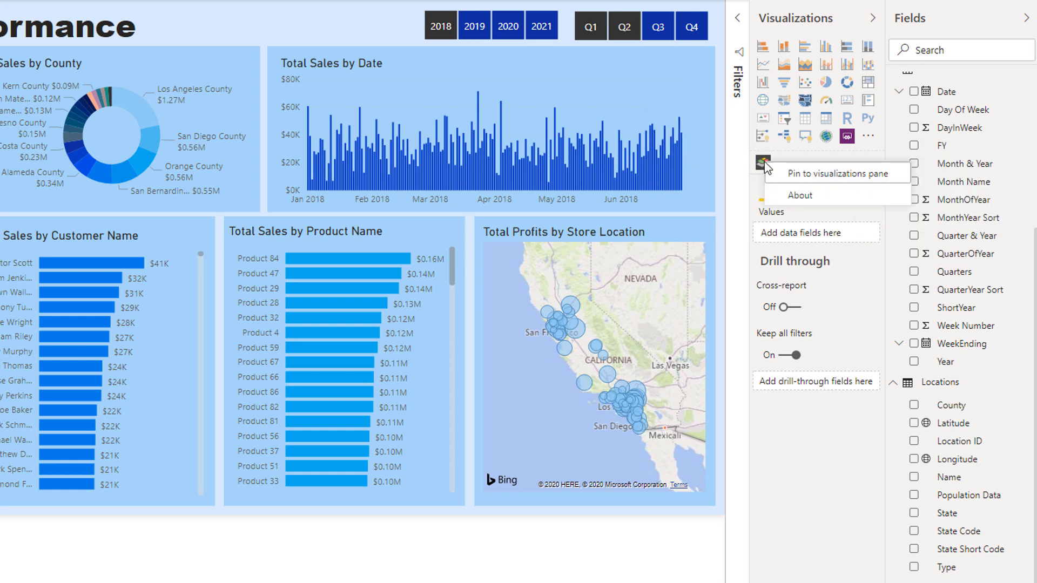
key(Escape)
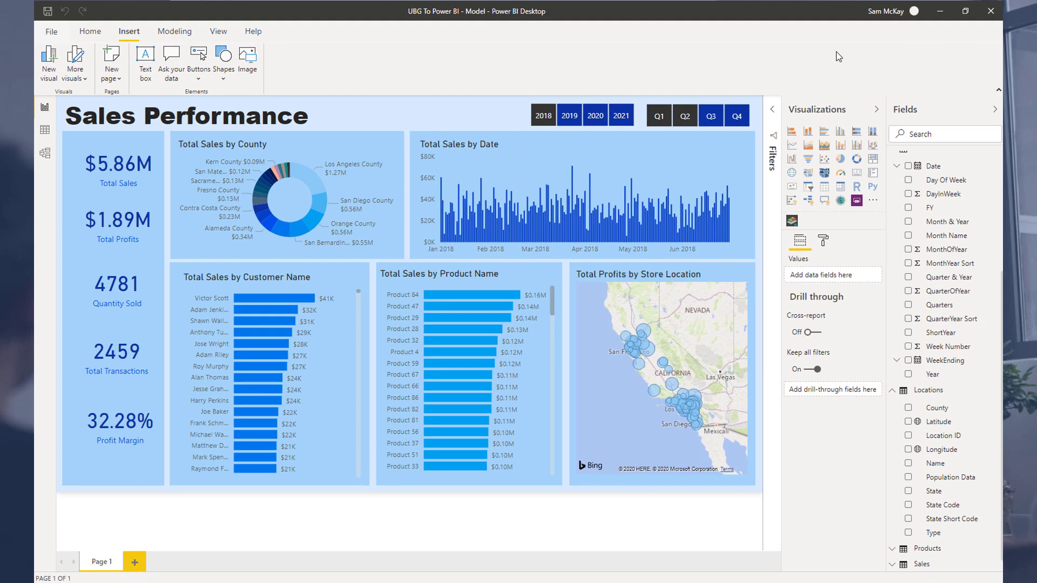
Step: Bring the Enterprise DNA Power BI Showcase page forward and browse its showcase reports
drag(836, 50, 295, 1)
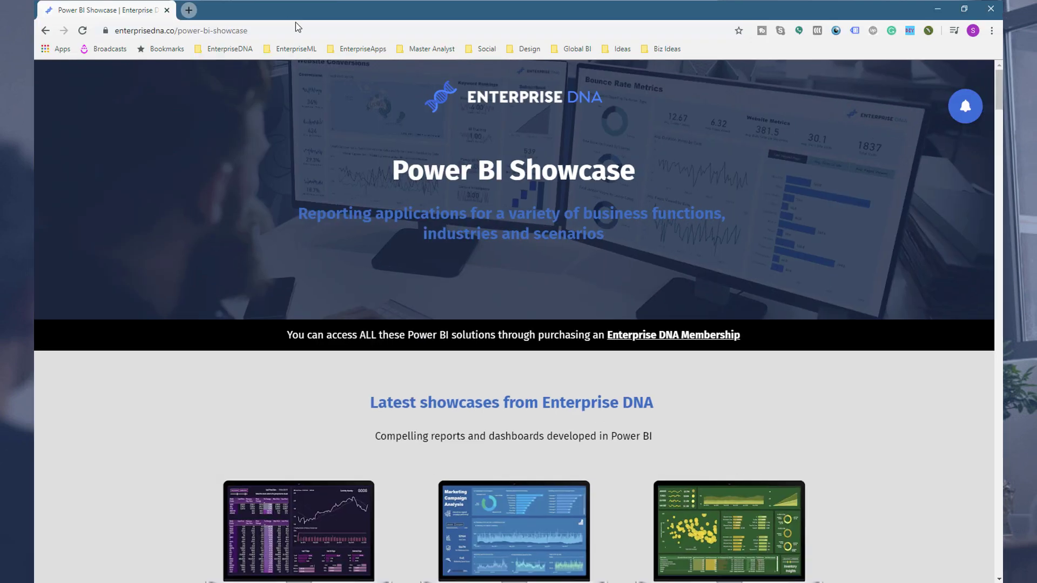
scroll(171, 209, down, 1)
scroll(171, 208, up, 1)
scroll(176, 211, down, 5)
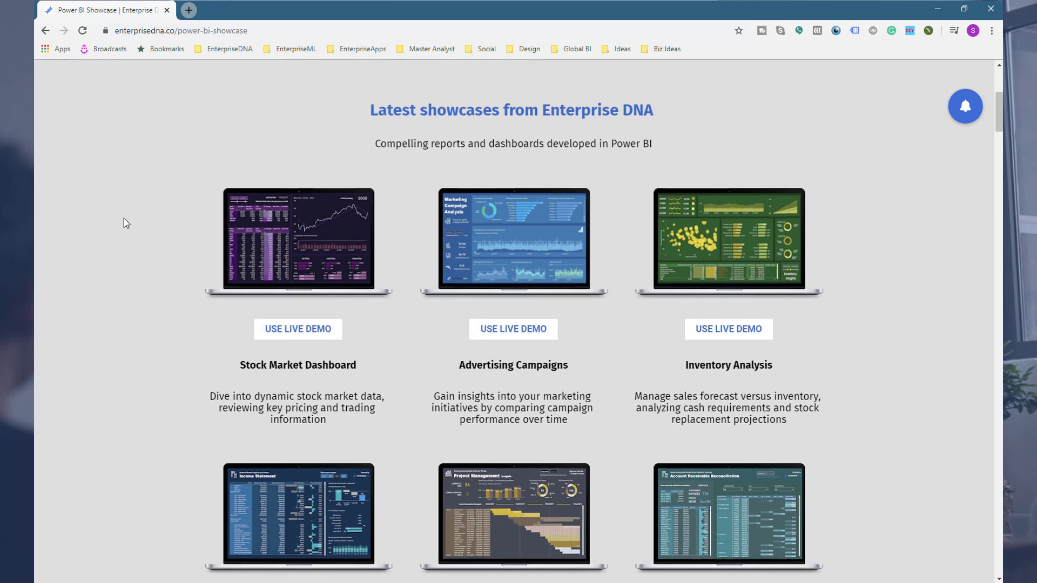
scroll(124, 218, down, 8)
scroll(125, 218, down, 6)
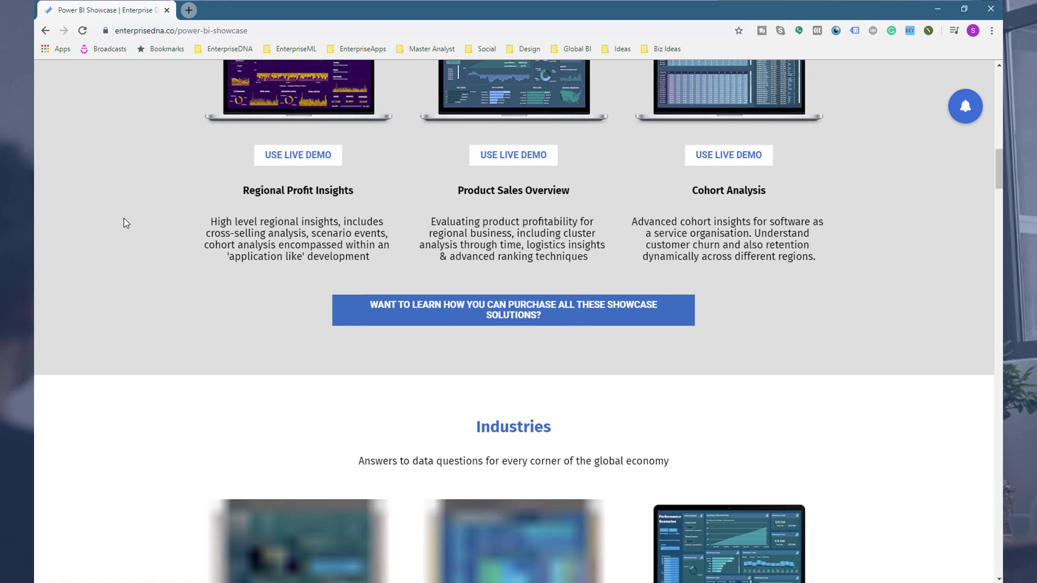
scroll(124, 218, down, 6)
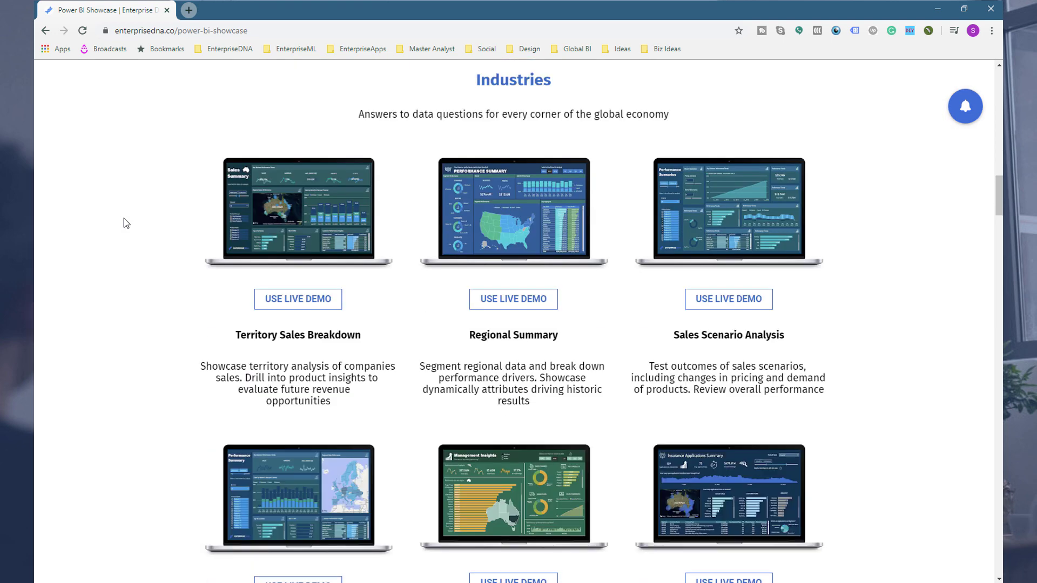
scroll(125, 218, down, 15)
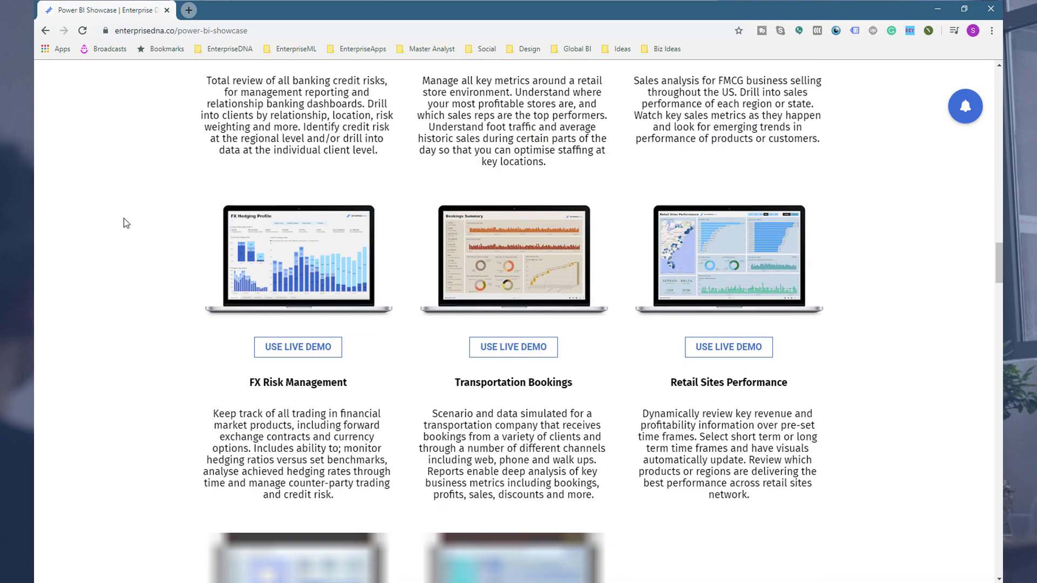
scroll(124, 218, down, 5)
scroll(124, 218, down, 8)
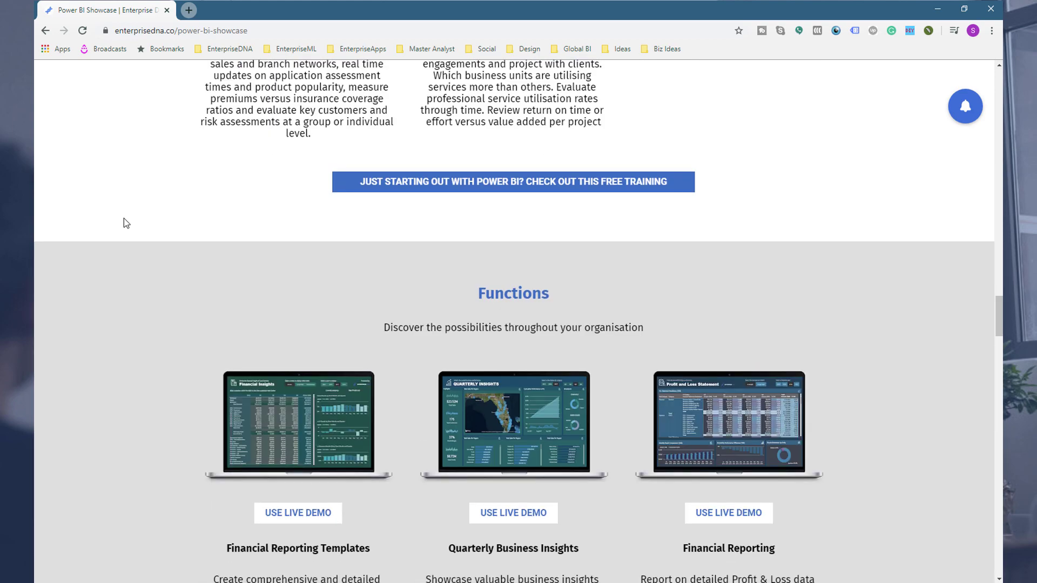
scroll(124, 219, down, 19)
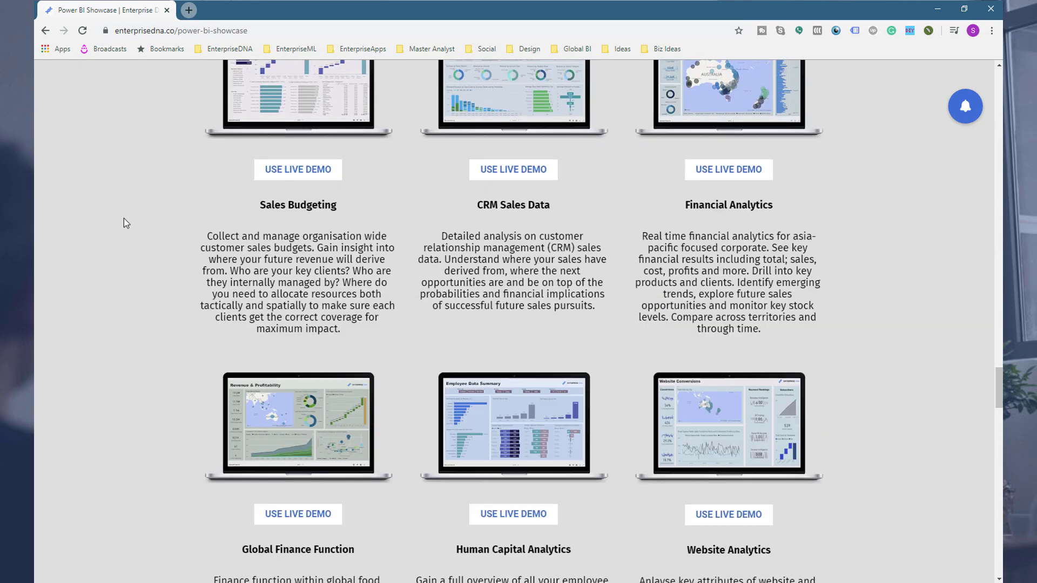
scroll(124, 218, down, 6)
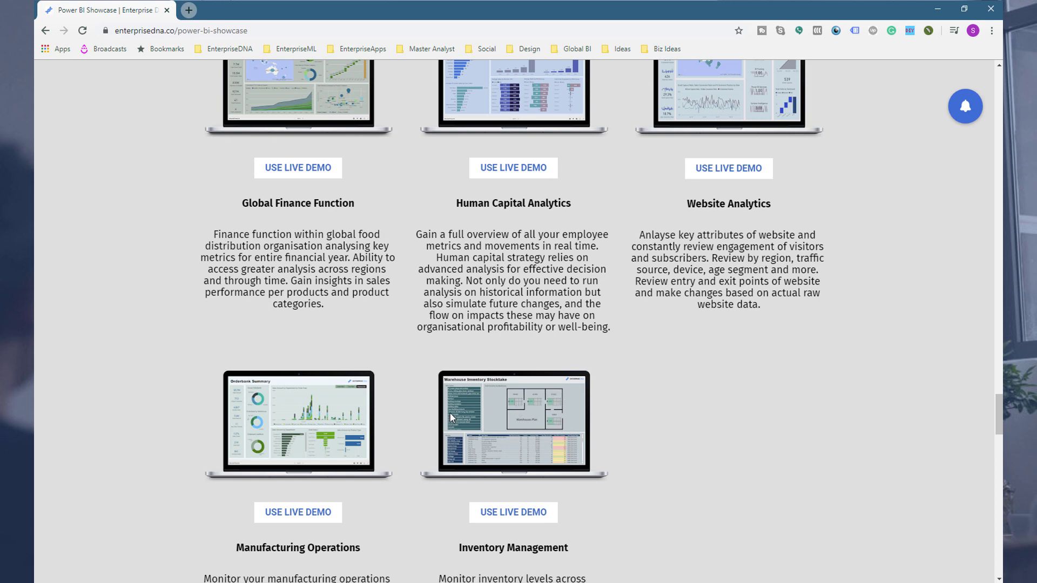
scroll(211, 343, up, 6)
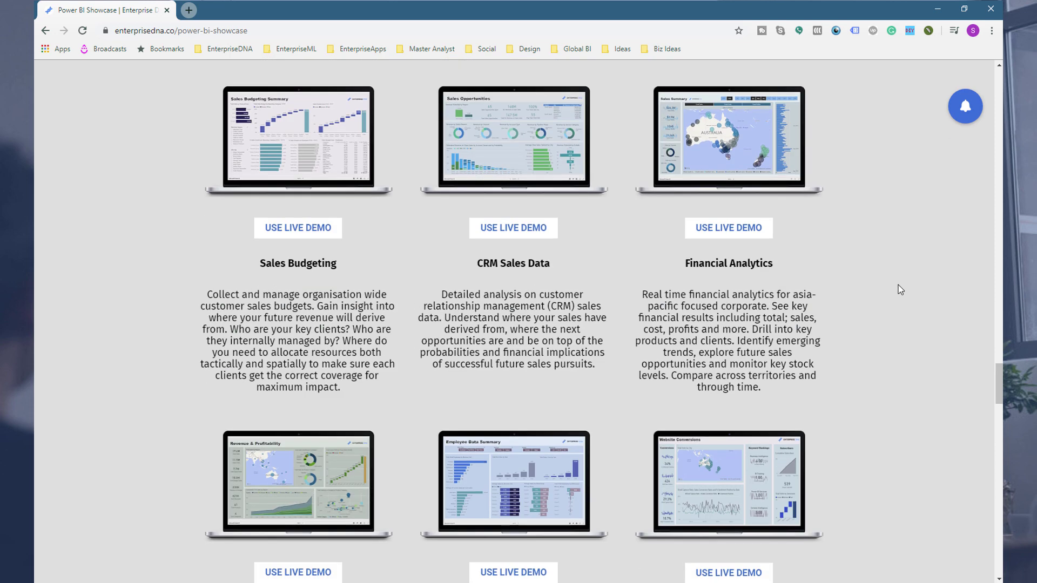
drag(1000, 386, 993, 80)
scroll(273, 453, down, 3)
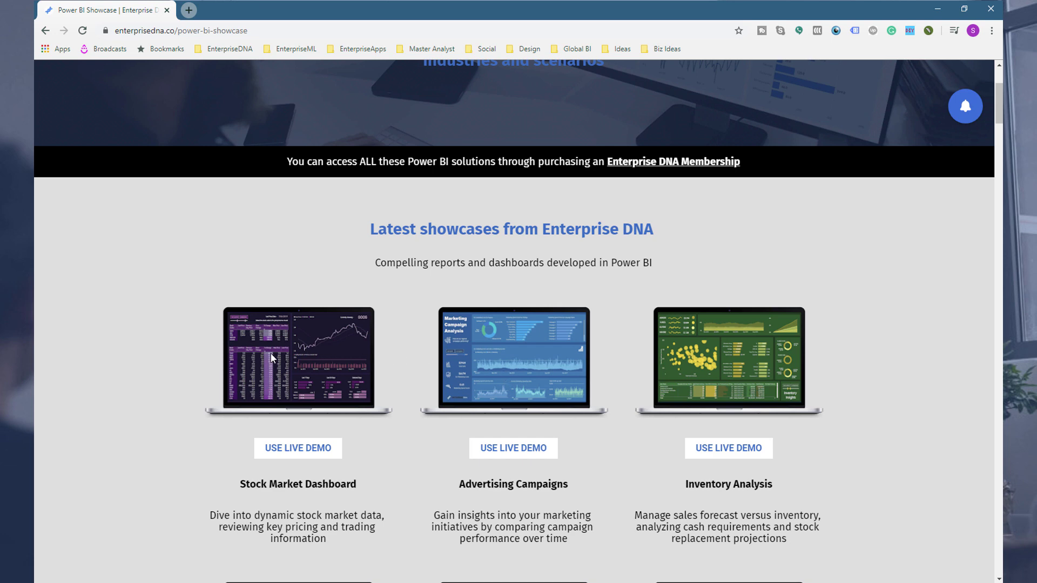
scroll(272, 358, down, 3)
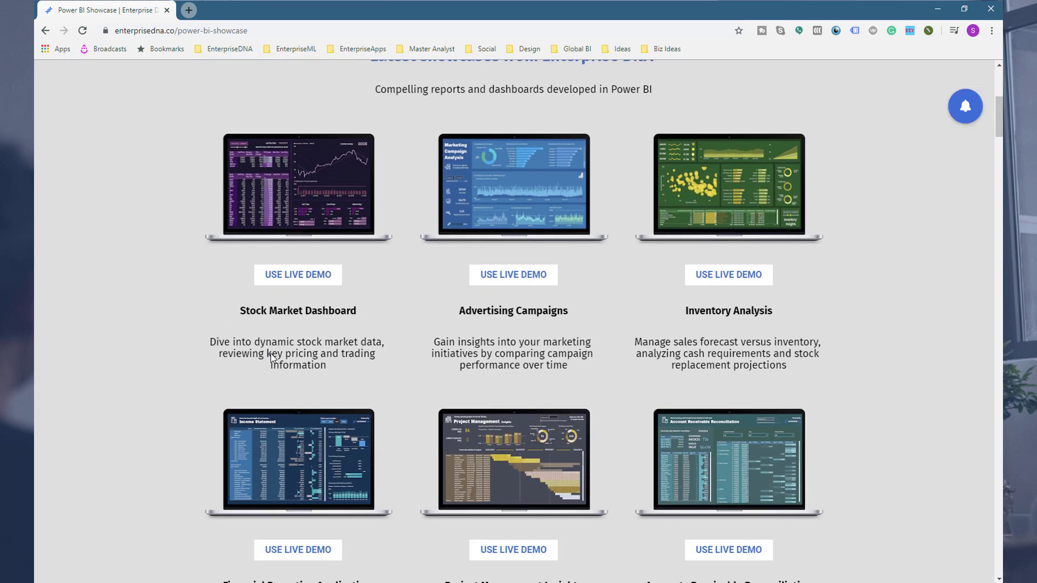
Step: Minimize Chrome to return to the Sales Performance report
click(936, 9)
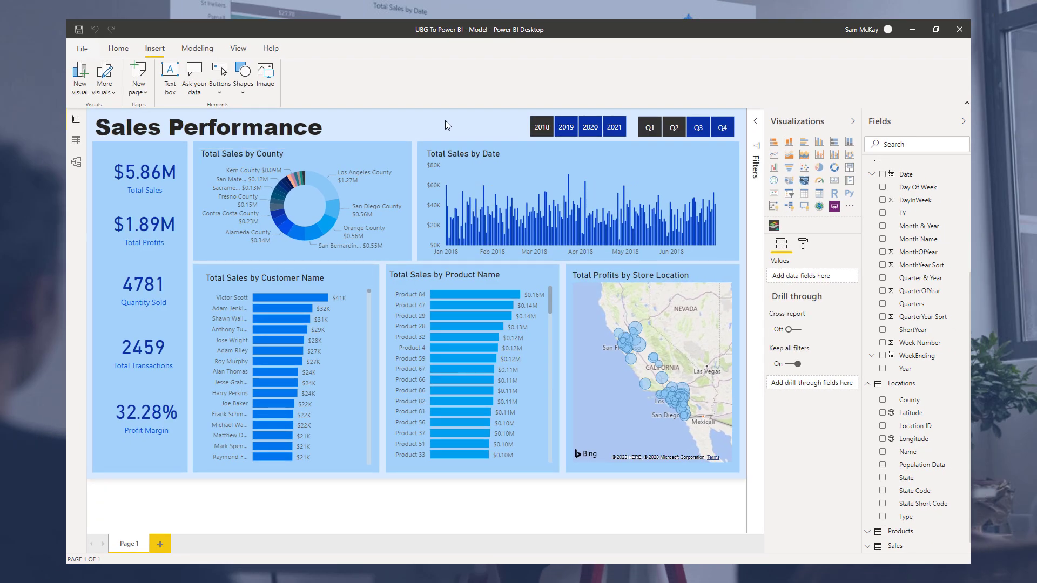